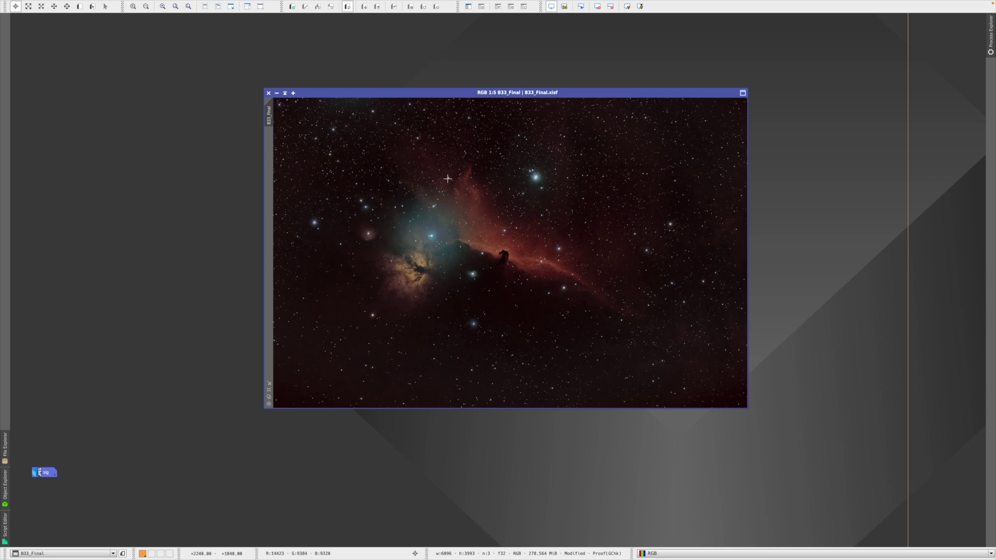
Step: Launch the ImageSolver script from the Image Analysis scripts
left_click(203, 5)
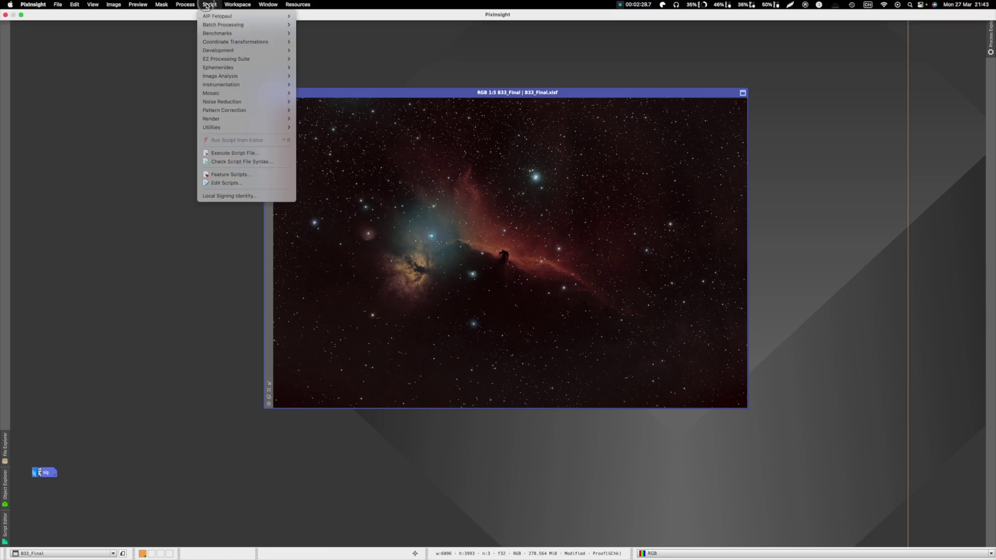
mouse_move(218, 78)
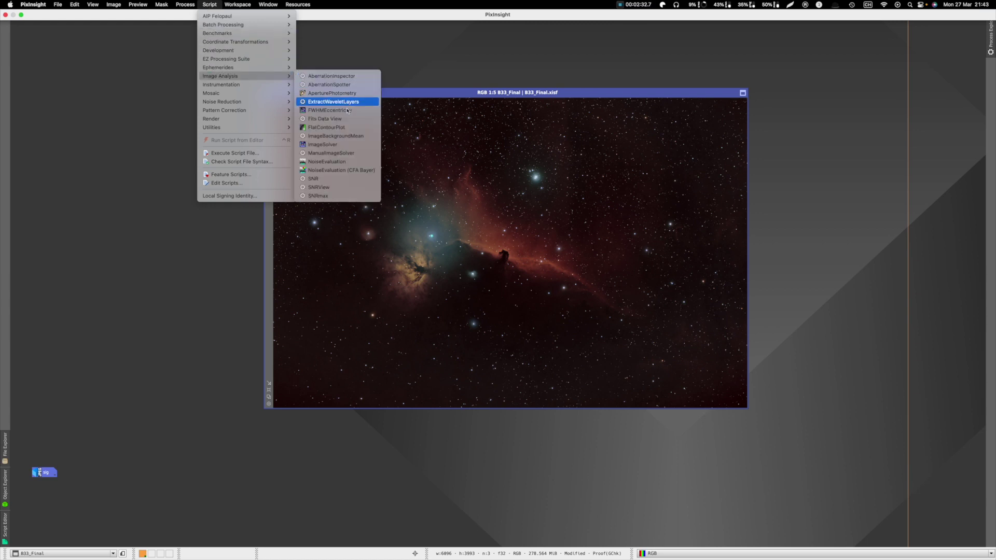
left_click(340, 146)
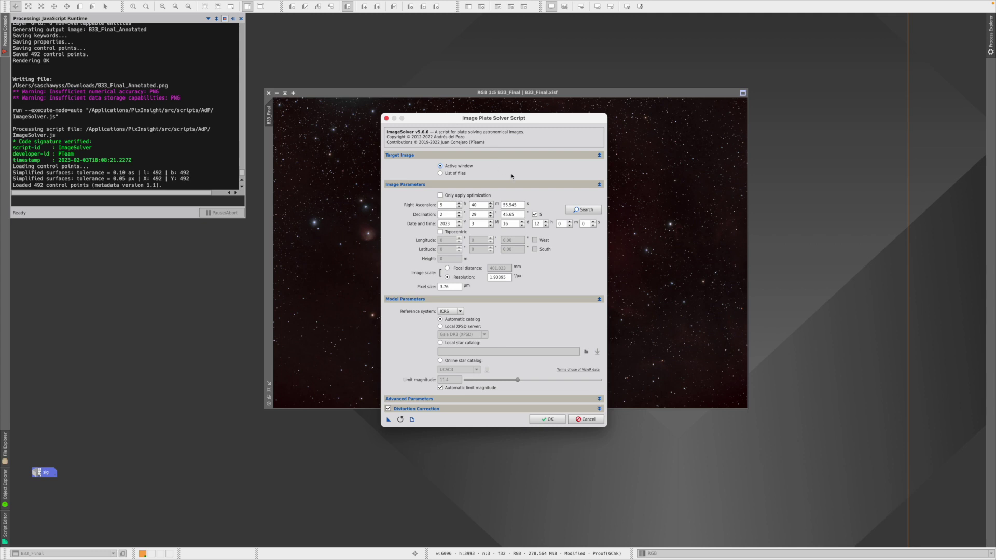
Step: Use Alnitak's coordinates and a 401.023 mm focal distance, then run the plate solve
left_click(583, 209)
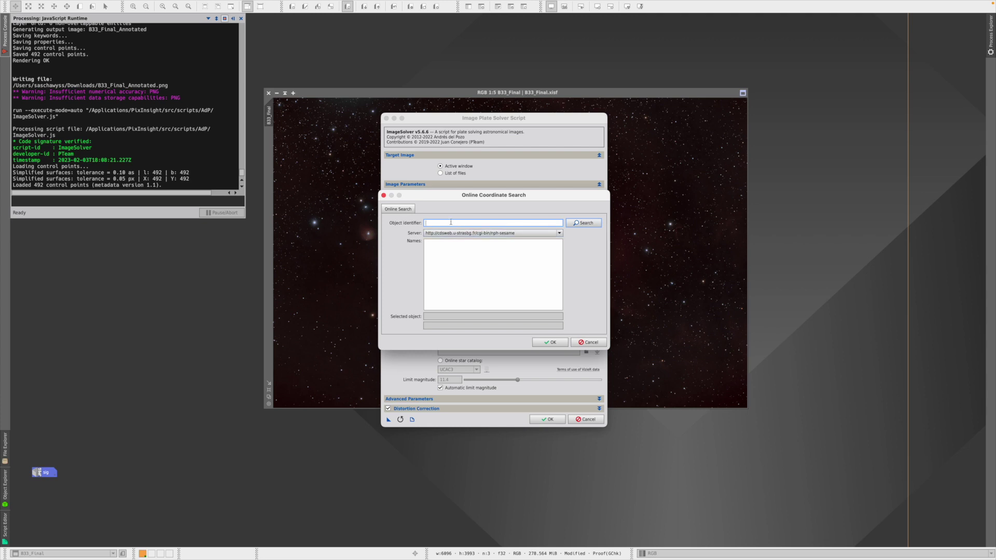
type("alnitak")
key("Return")
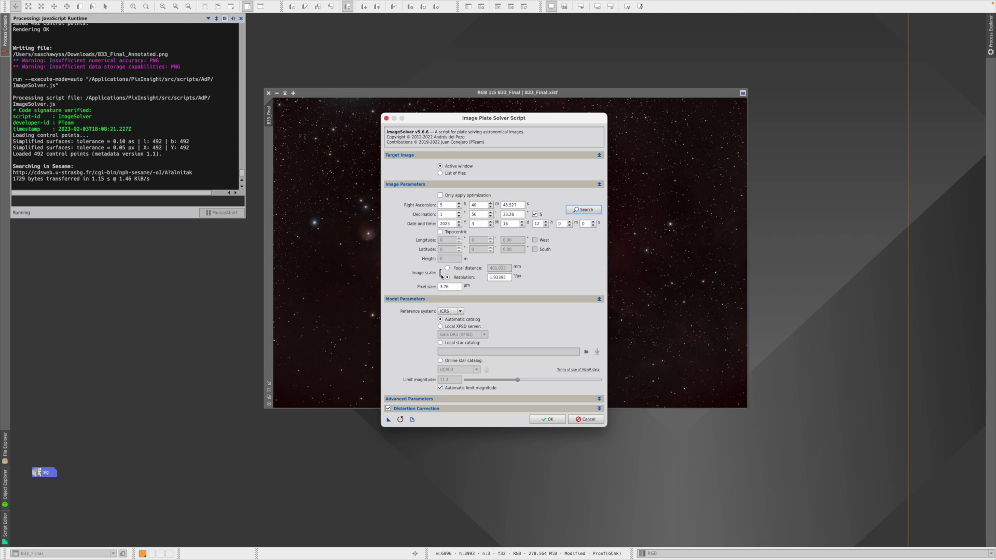
left_click(448, 269)
left_click(541, 423)
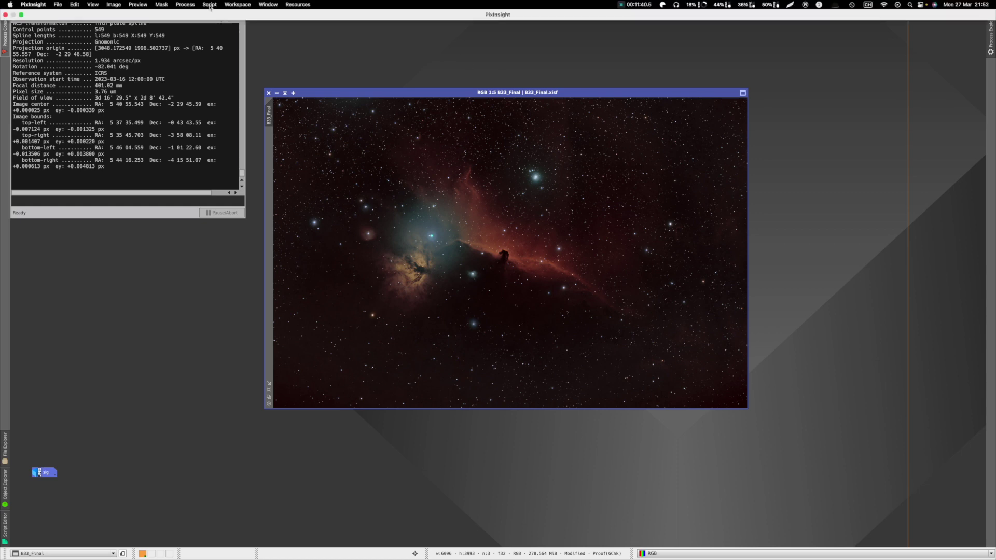
Step: Open the AnnotateImage script from the Render scripts
left_click(209, 5)
mouse_move(233, 119)
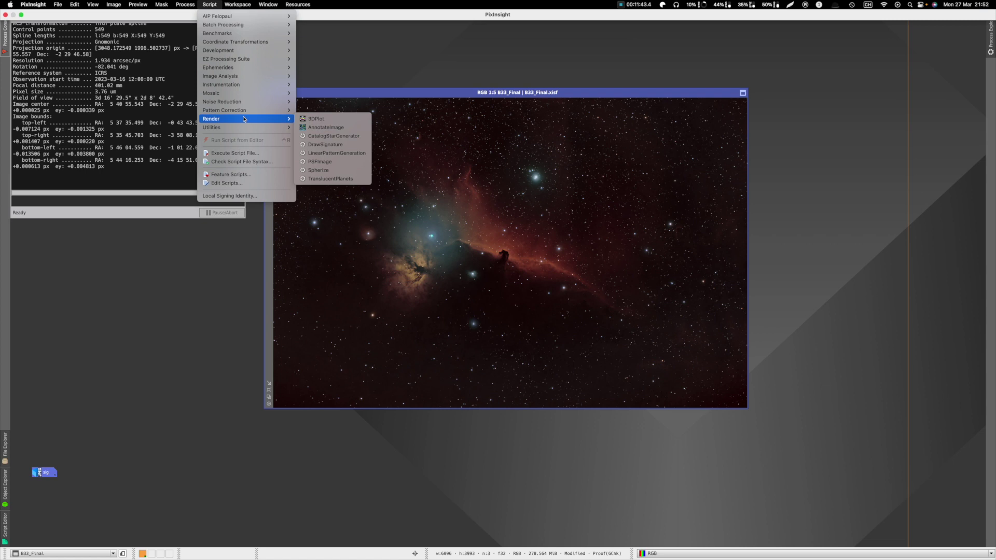
left_click(318, 130)
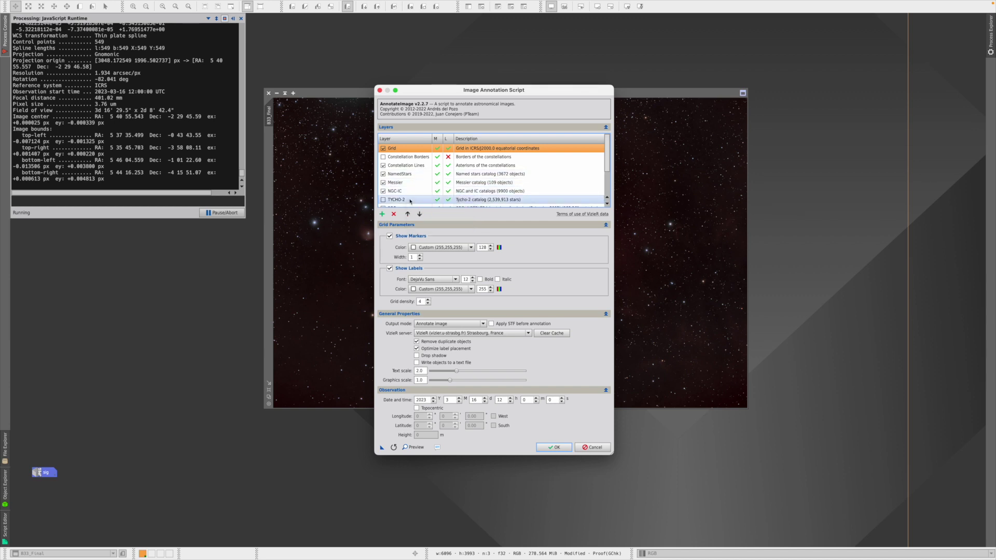
Step: Select the Constellation Lines row in the annotation Layers list
scroll(415, 200, "down", 2)
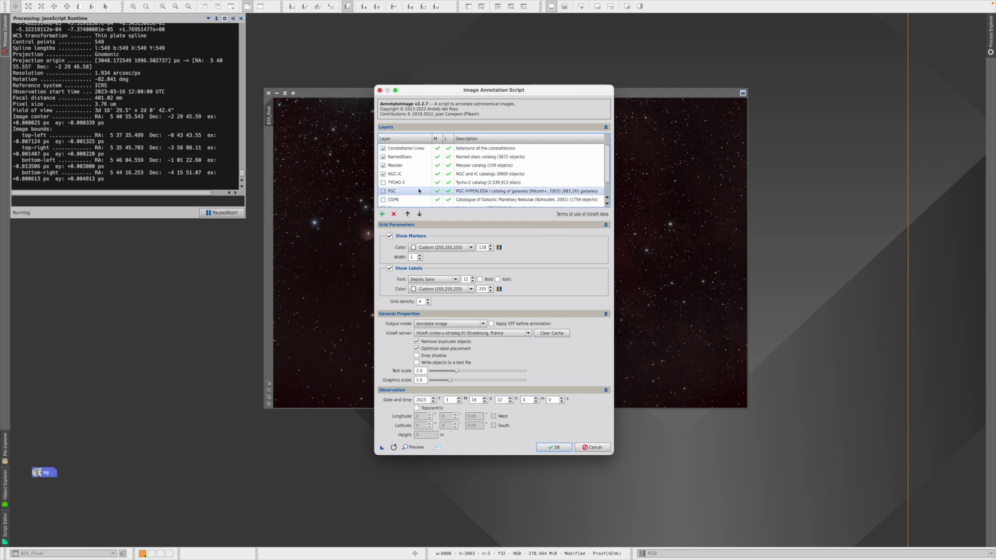
scroll(519, 181, "down", 2)
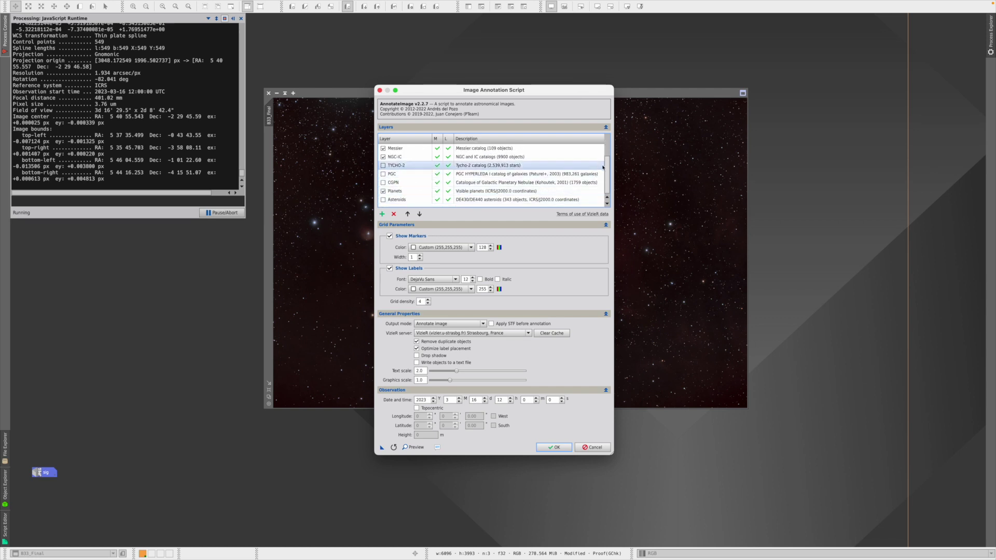
scroll(493, 171, "up", 4)
left_click(393, 164)
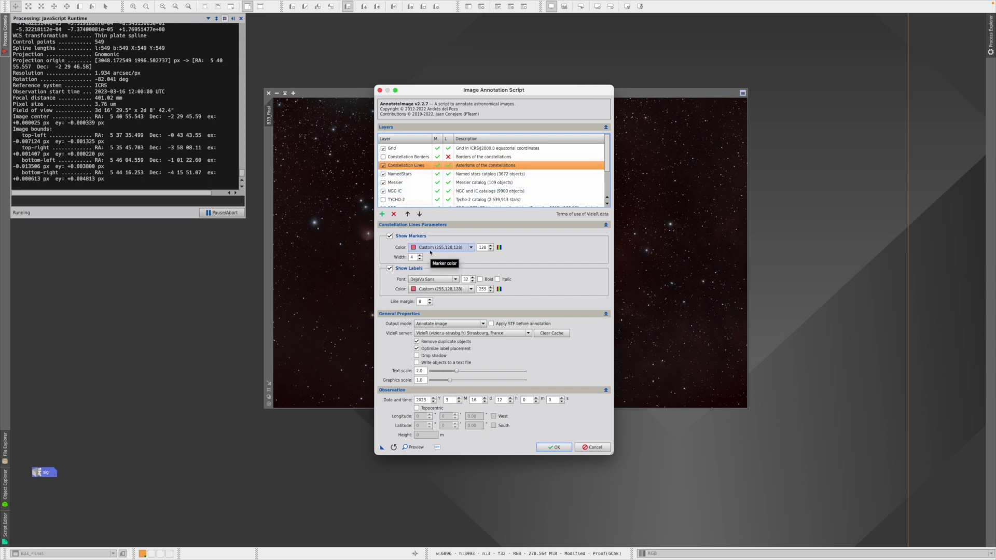
Step: Colour the Constellation Lines markers and labels LavenderBlush
left_click(472, 249)
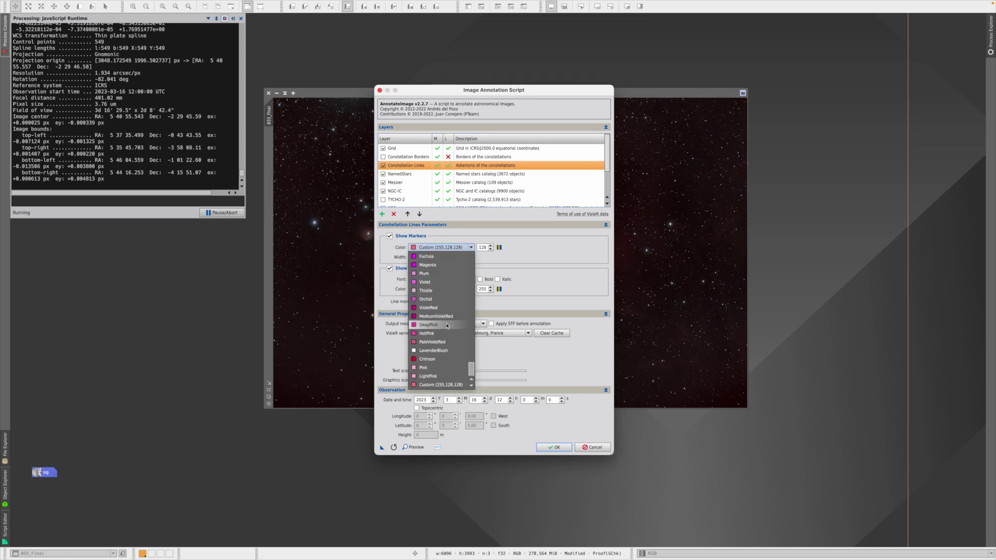
left_click(446, 350)
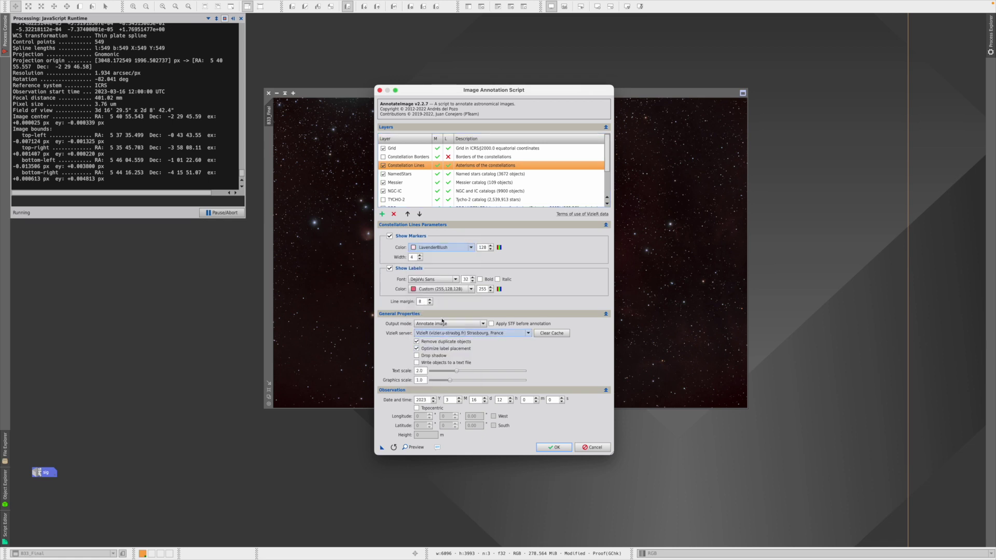
left_click(465, 289)
left_click(441, 192)
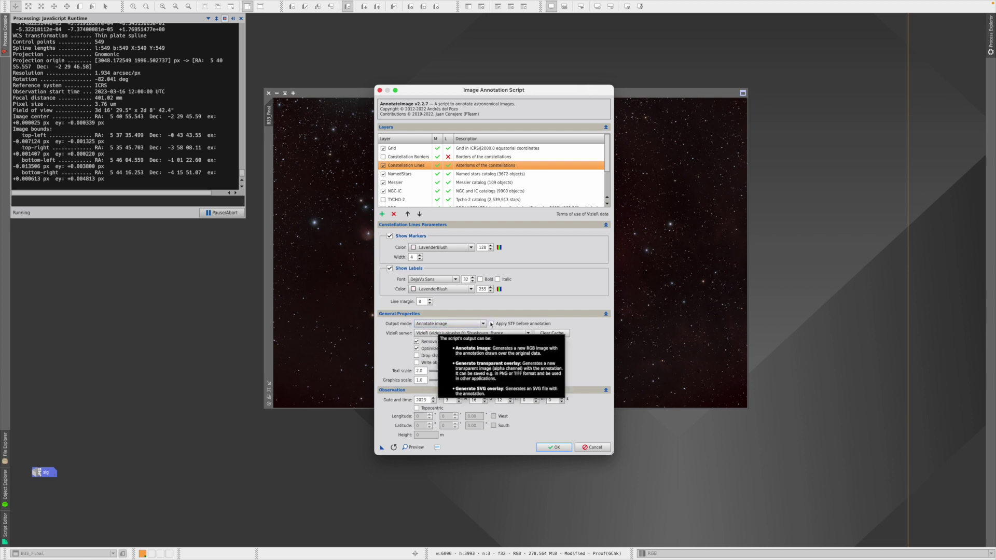
left_click(475, 324)
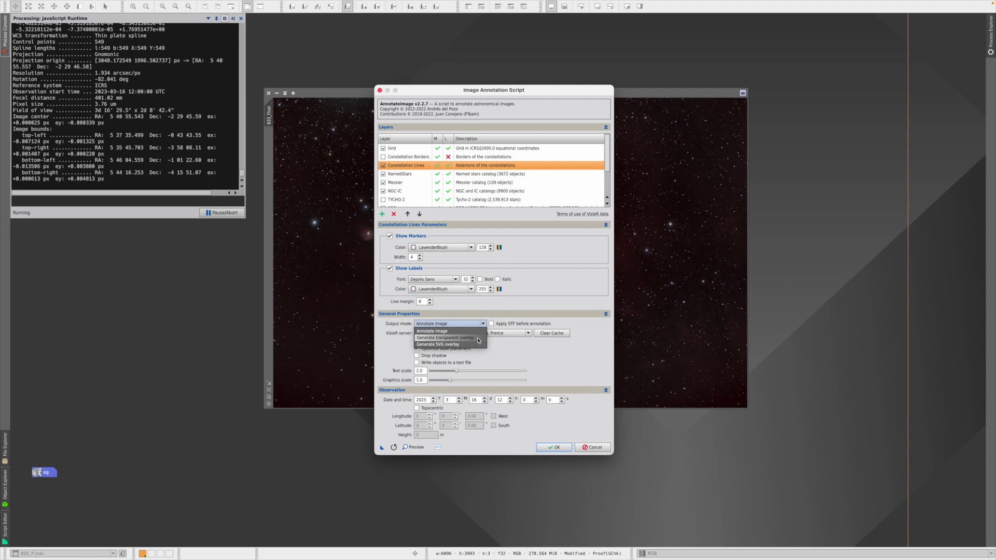
Step: Keep the Annotate image output mode and run it to create B33_Final_Annotated
left_click(396, 407)
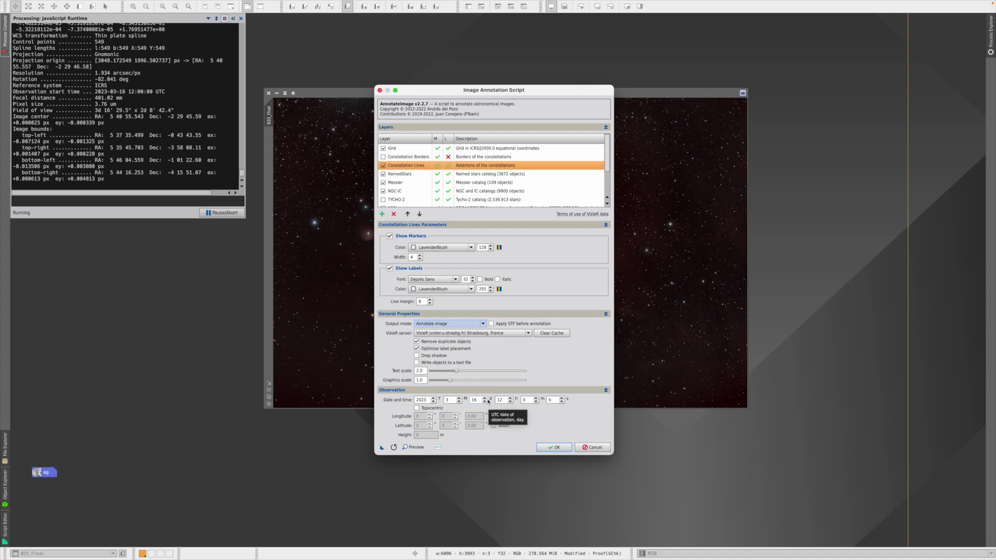
left_click(555, 448)
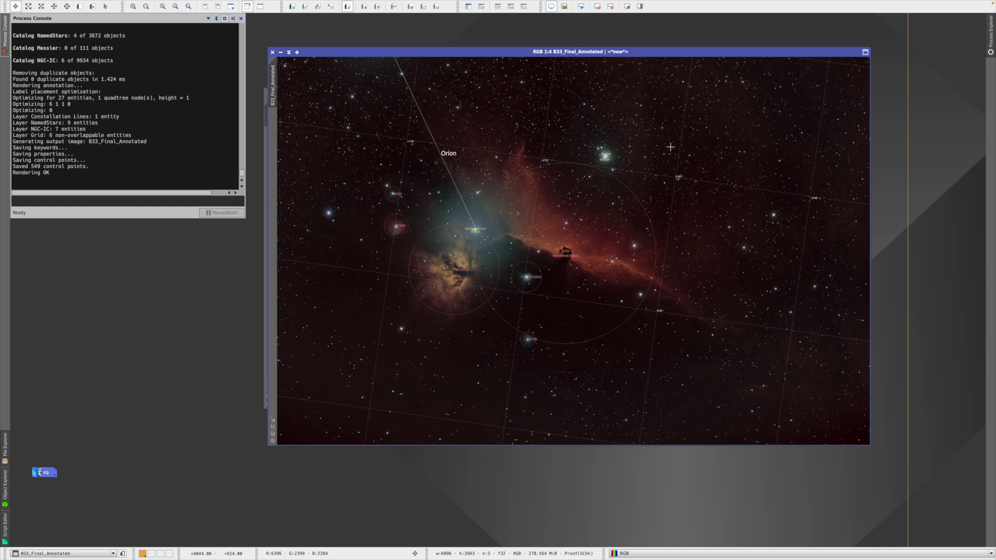
Step: Iconize the annotated copy and open the FindingChart process
left_click(281, 52)
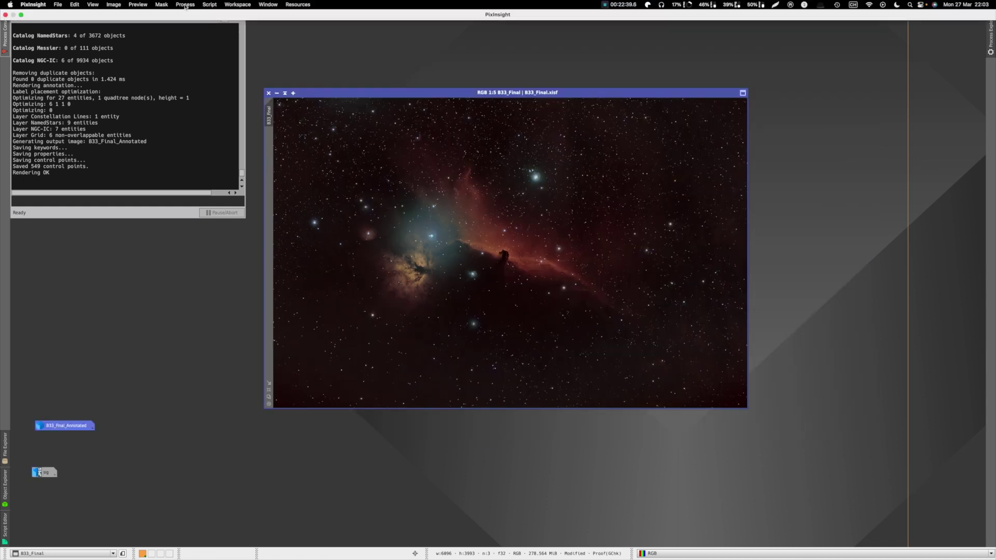
left_click(185, 5)
mouse_move(213, 16)
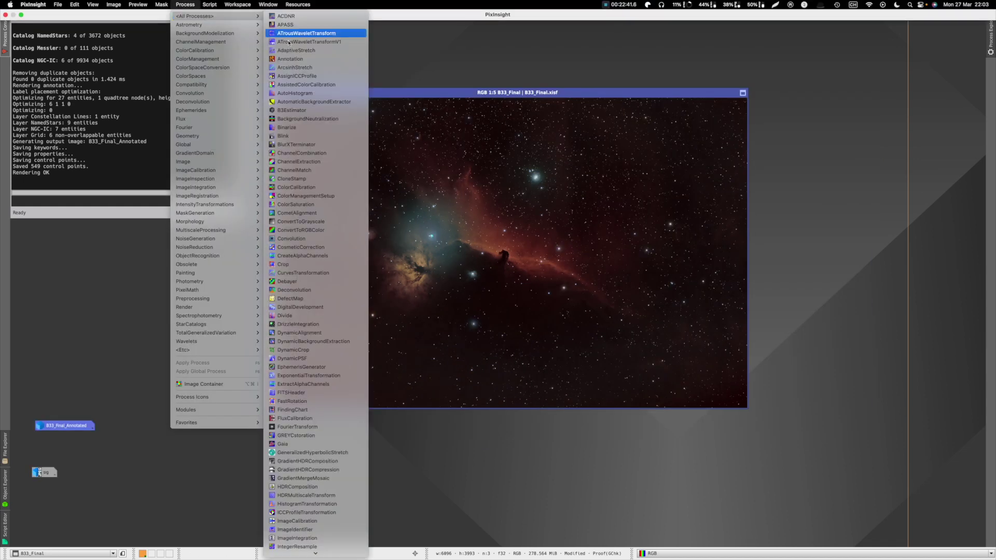
left_click(293, 410)
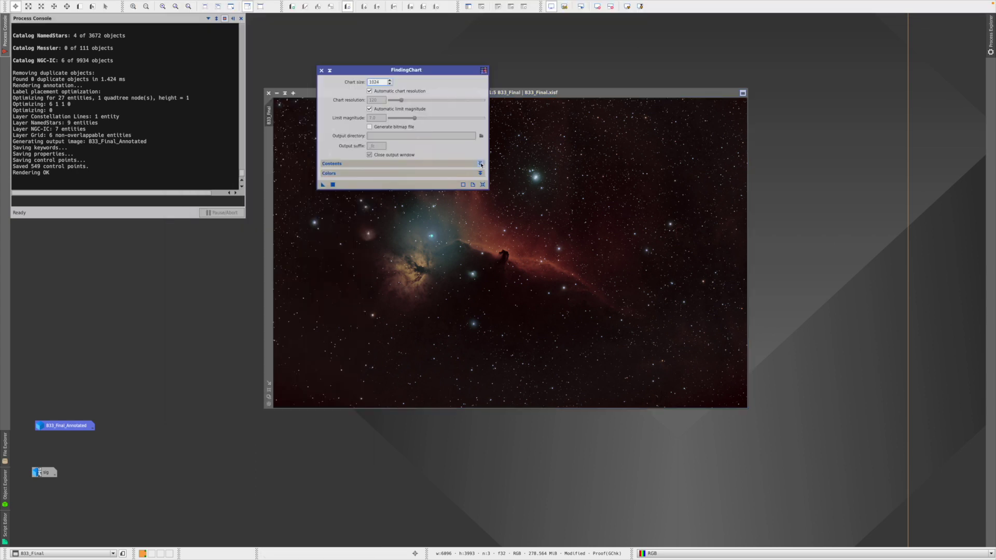
Step: Expand the Contents and Colors sections and generate the B33_Final_FindingChart image
left_click(481, 164)
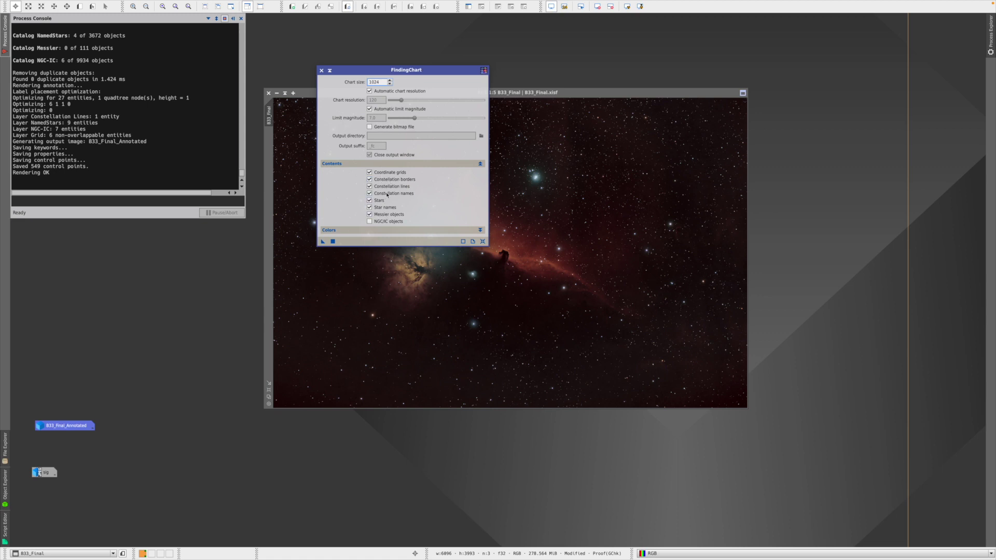
left_click(481, 230)
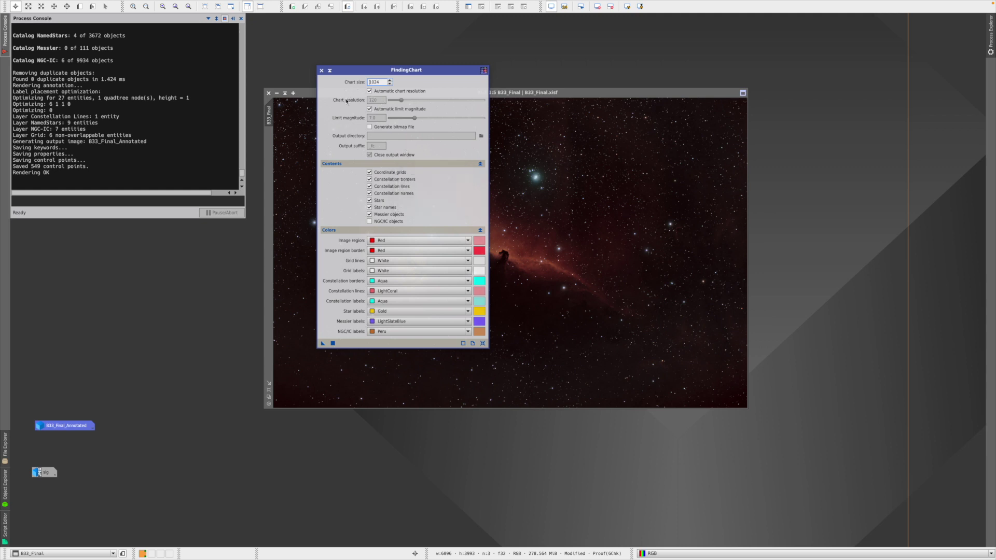
left_click(333, 345)
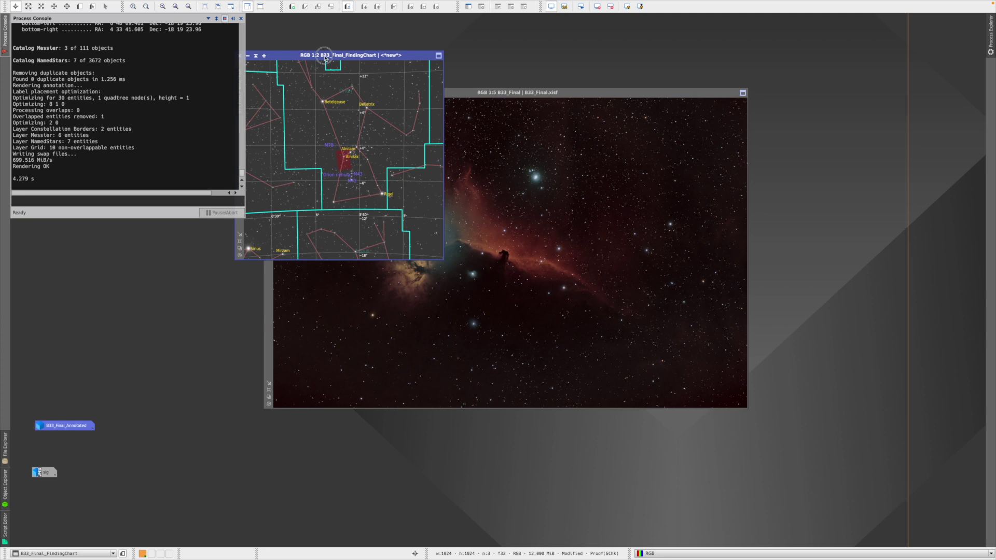
Step: View the finding chart full size, then iconize it beside the annotated copy's icon
double_click(326, 55)
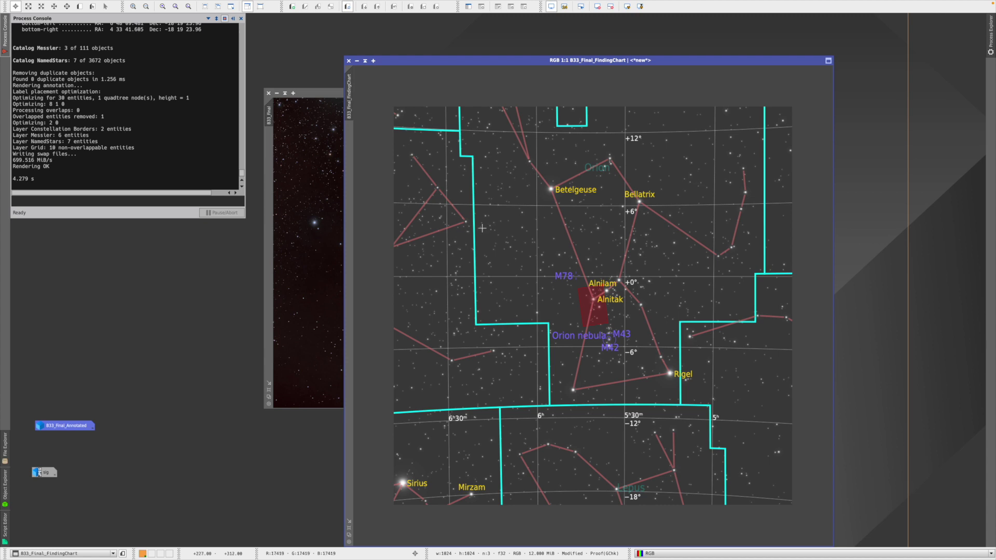
left_click(357, 60)
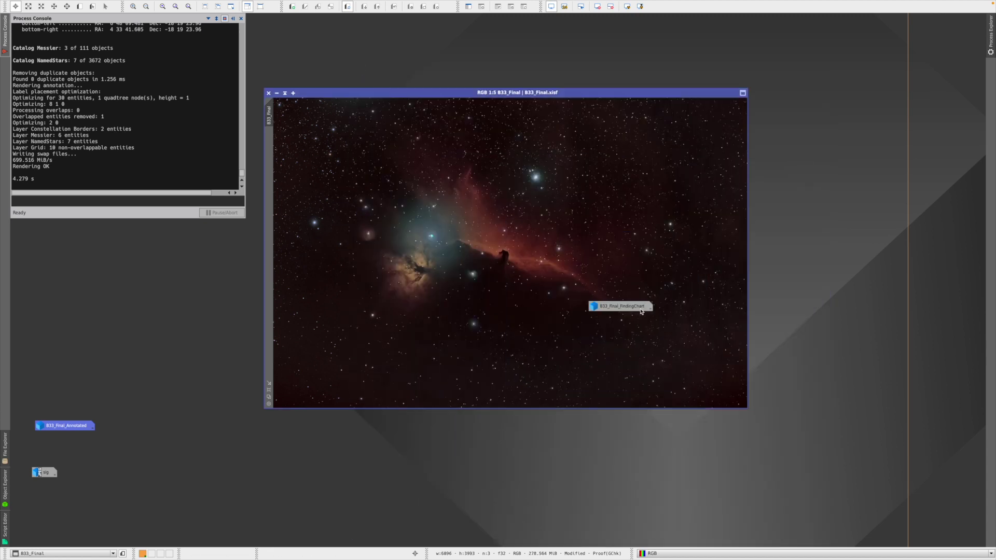
mouse_move(620, 307)
left_mouse_down()
mouse_move(184, 360)
mouse_move(73, 417)
left_mouse_up()
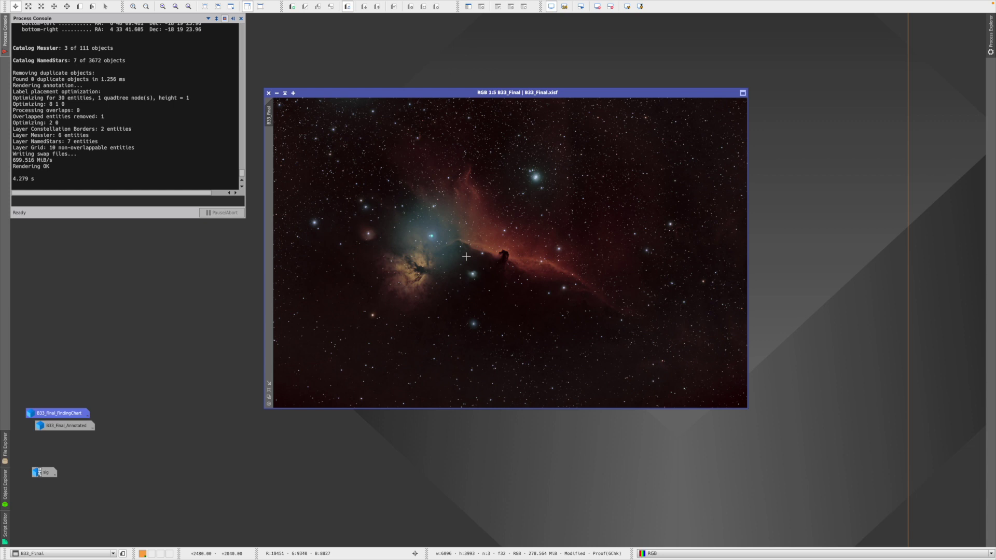
Step: Open the Painting > Annotation process and set its text to 'Horsehead'
left_click(184, 5)
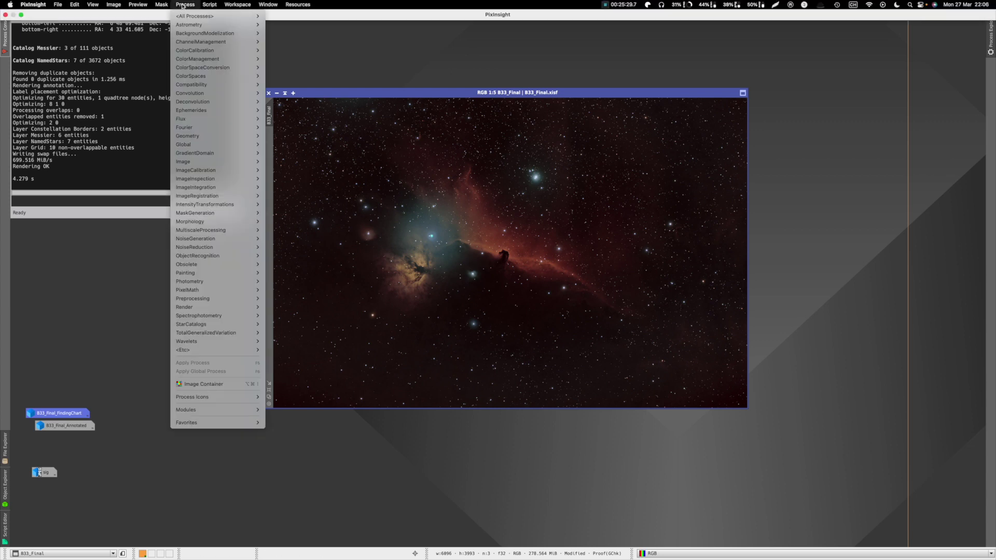
mouse_move(197, 274)
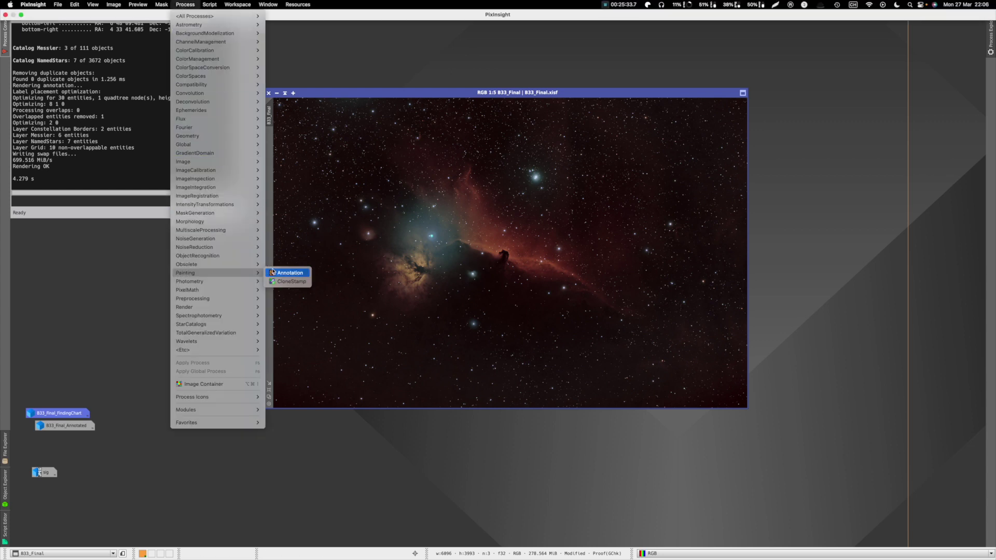
left_click(289, 273)
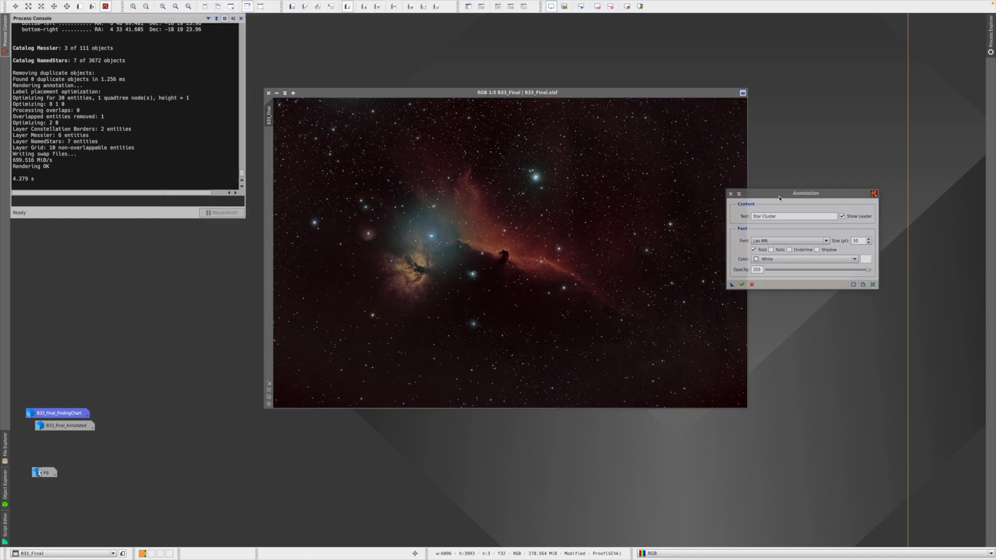
left_click_drag(780, 197, 803, 163)
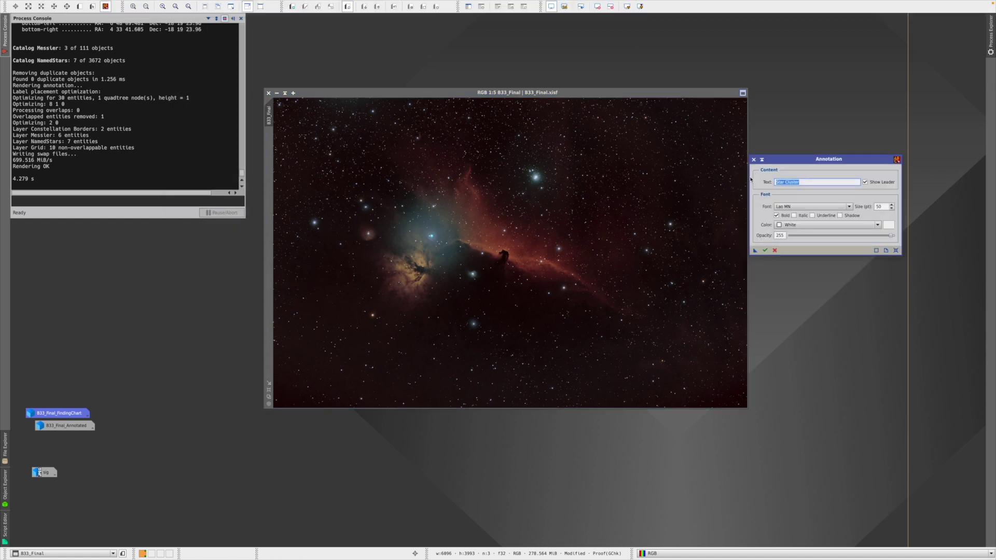
type("Horsehead")
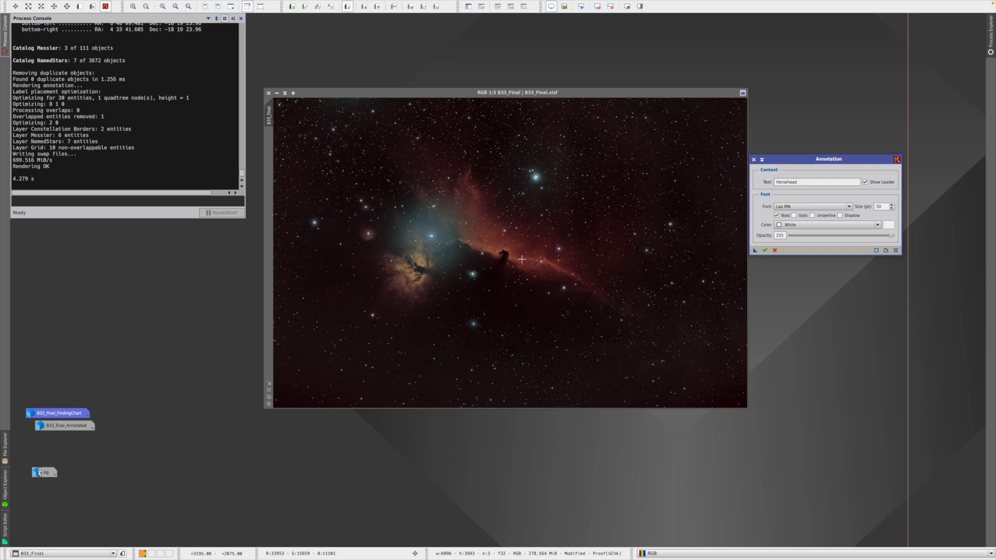
Step: Place the Horsehead label near the nebula, anchor its leader at the head, and apply it
left_click(522, 259)
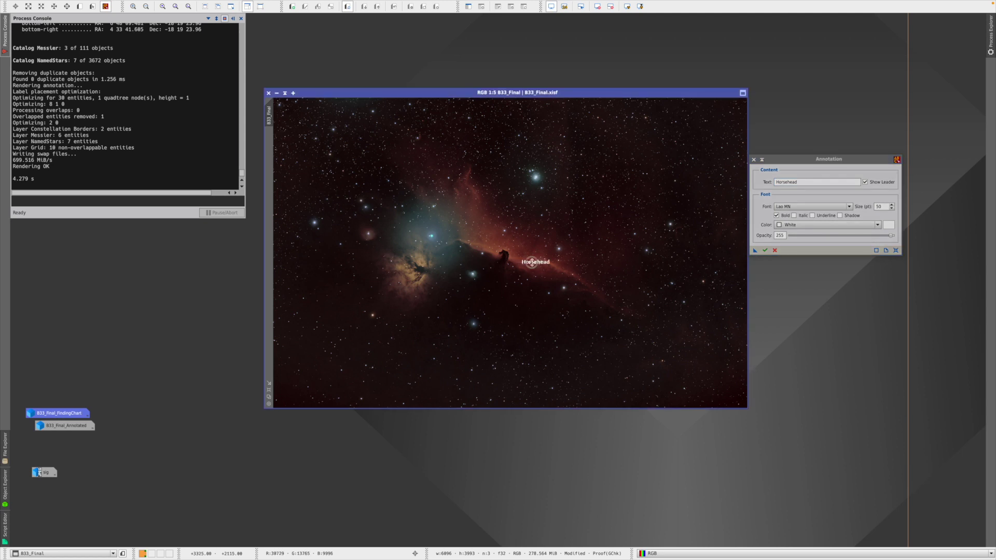
left_click_drag(532, 262, 549, 271)
scroll(506, 260, "up", 4)
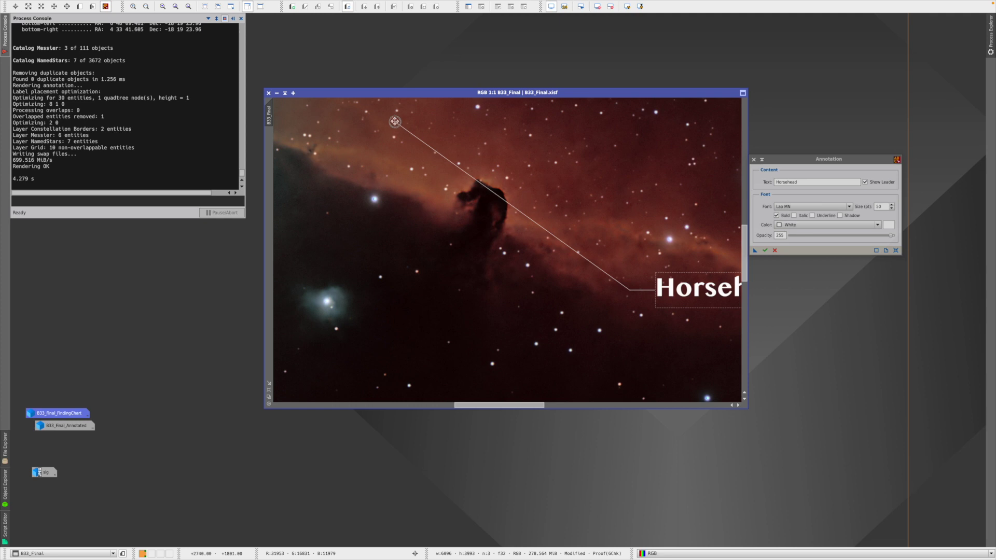
mouse_move(395, 121)
left_mouse_down()
mouse_move(534, 249)
mouse_move(515, 225)
left_mouse_up()
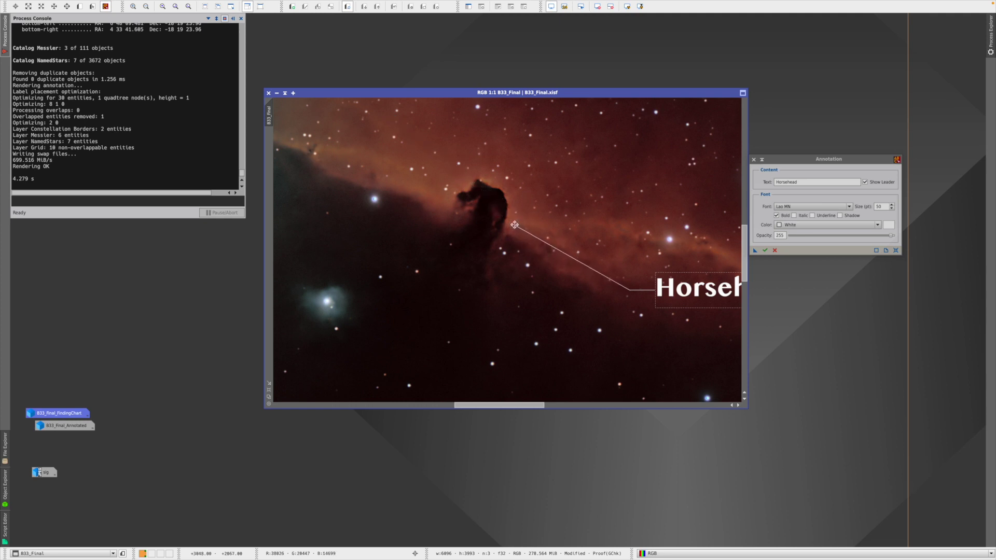
left_click_drag(680, 289, 602, 286)
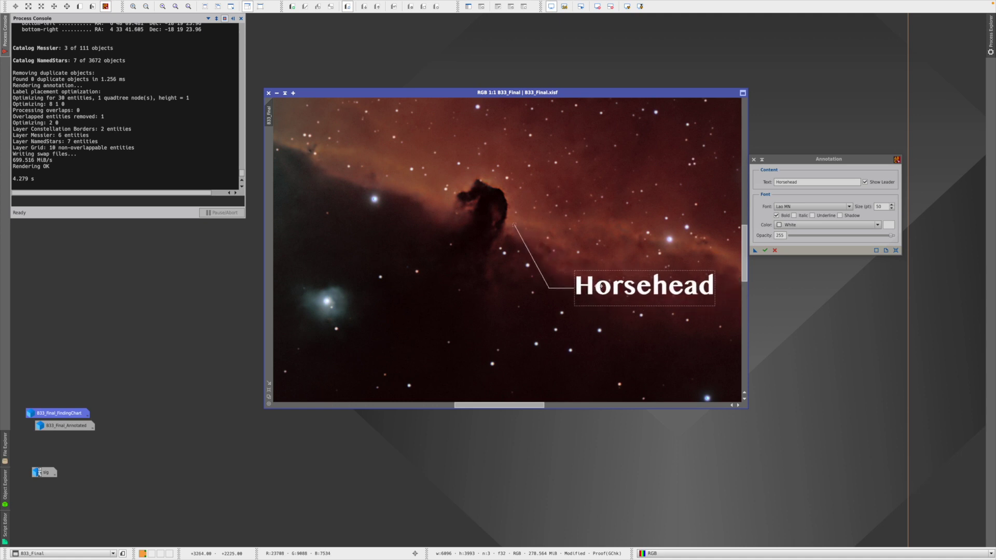
key("ctrl+shift+z")
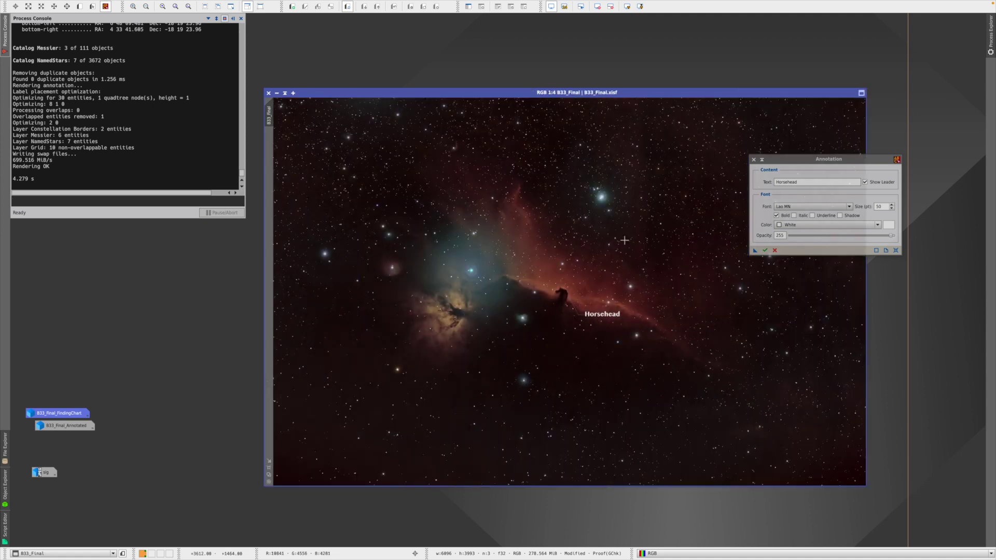
left_click(765, 251)
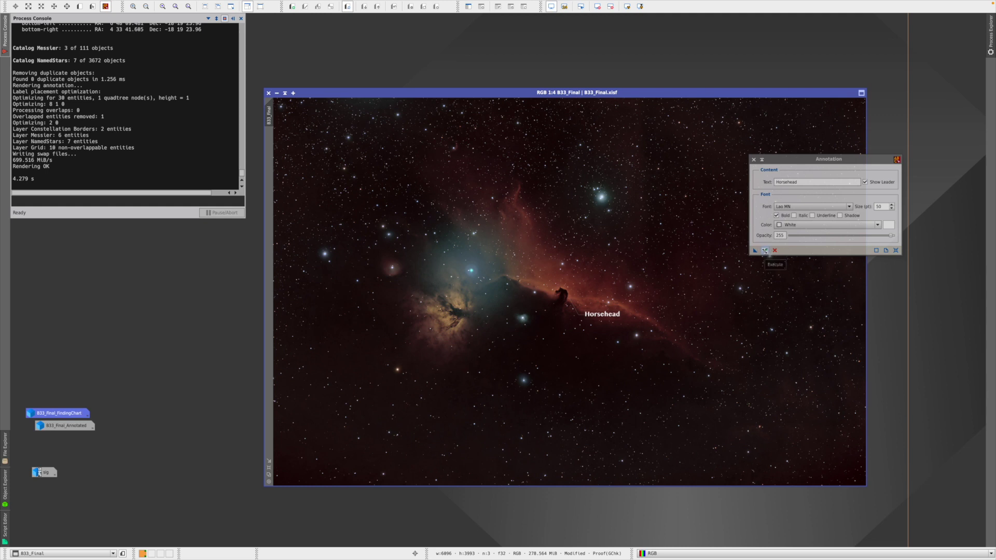
Step: Close the Annotation tool, leaving the labelled B33_Final image showing
left_click(762, 160)
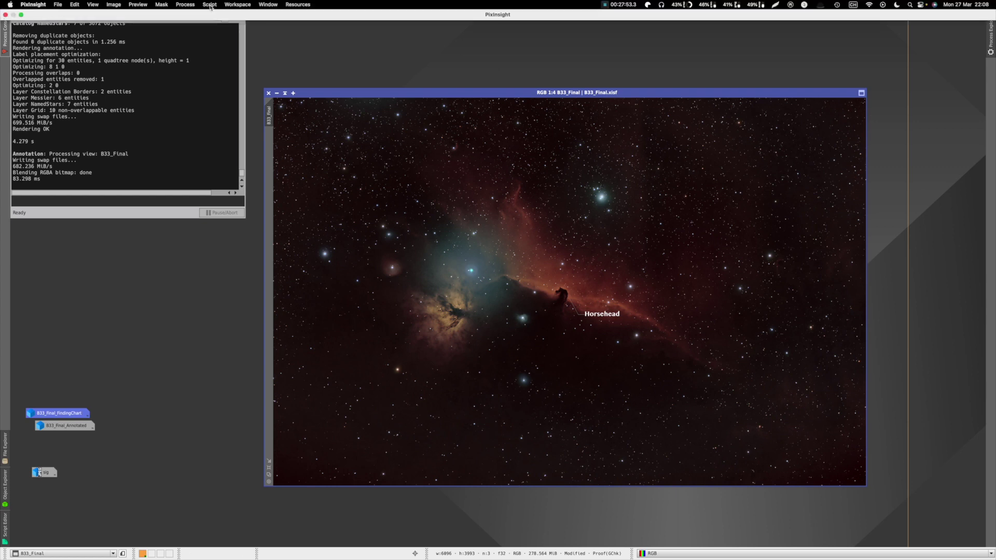
left_click(210, 5)
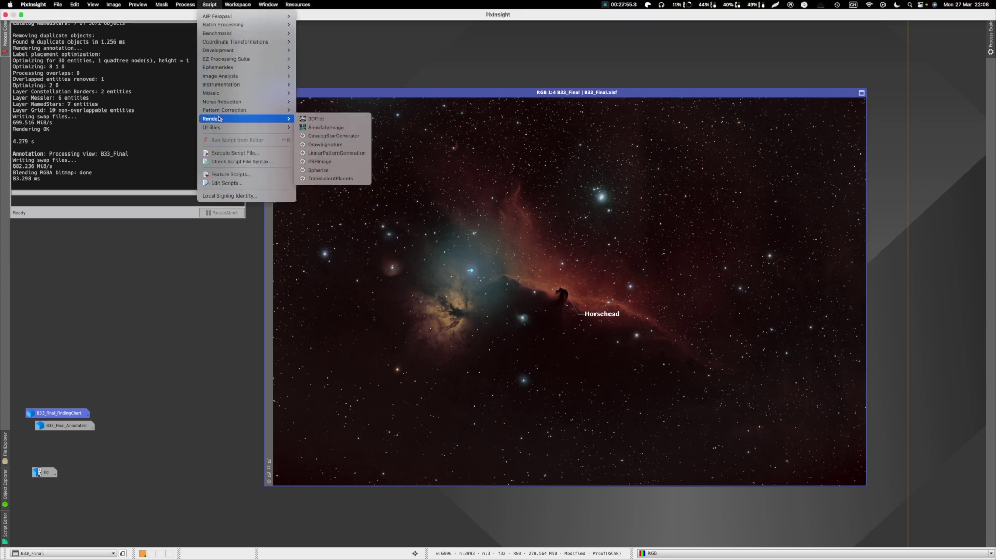
left_click(324, 145)
double_click(487, 270)
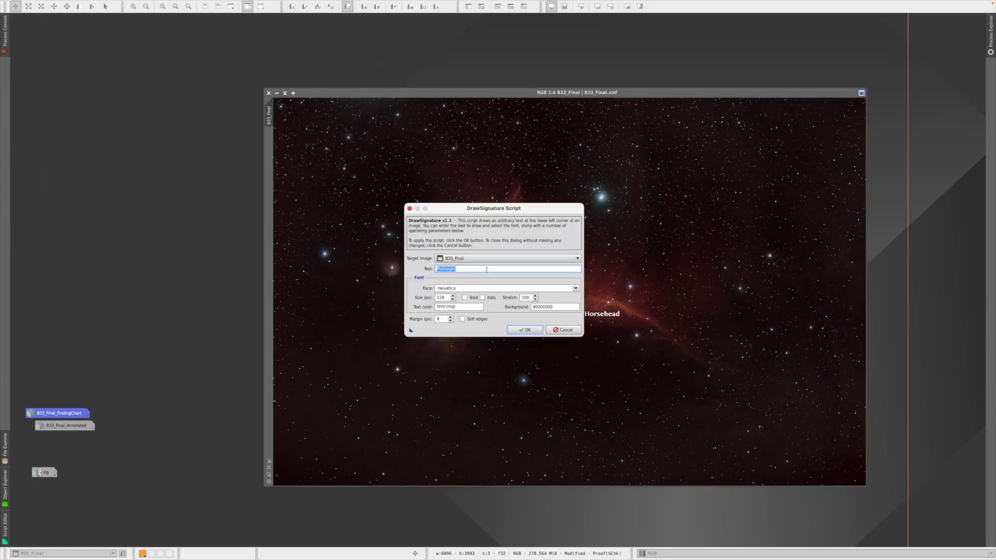
type("Sascha Wyss")
left_click(519, 331)
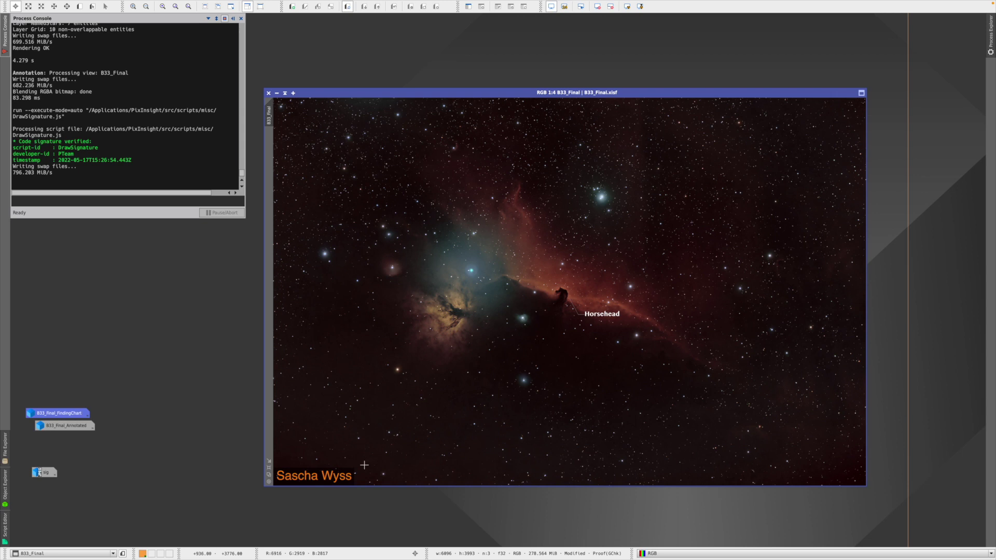
key("super+z")
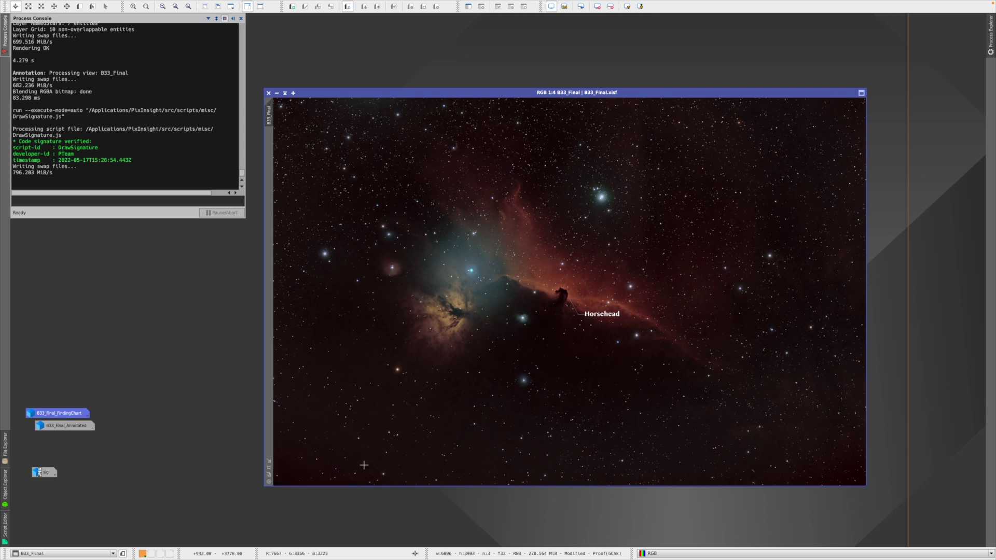
Step: Restore the sig.jpg icon and move its window beside the B33_Final image
double_click(46, 474)
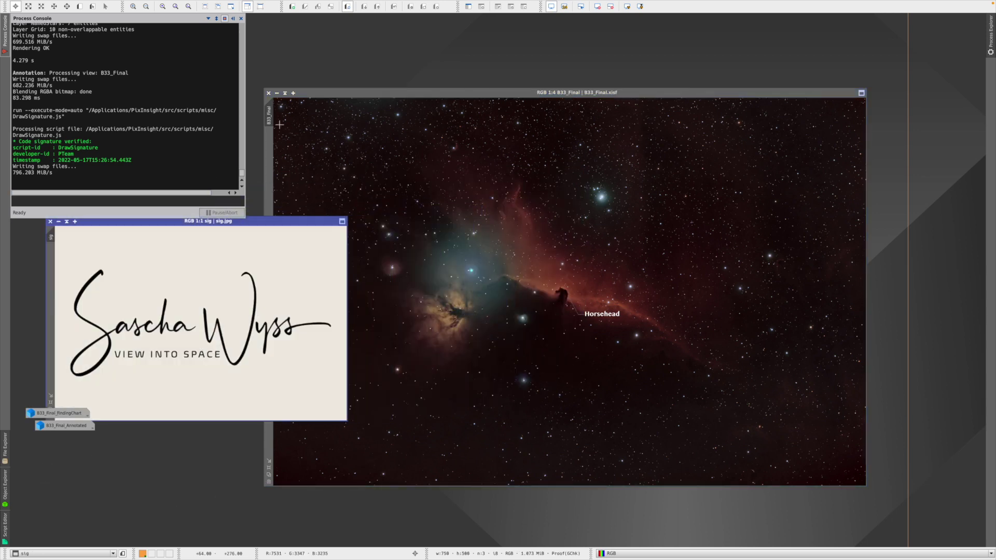
left_click_drag(252, 220, 274, 279)
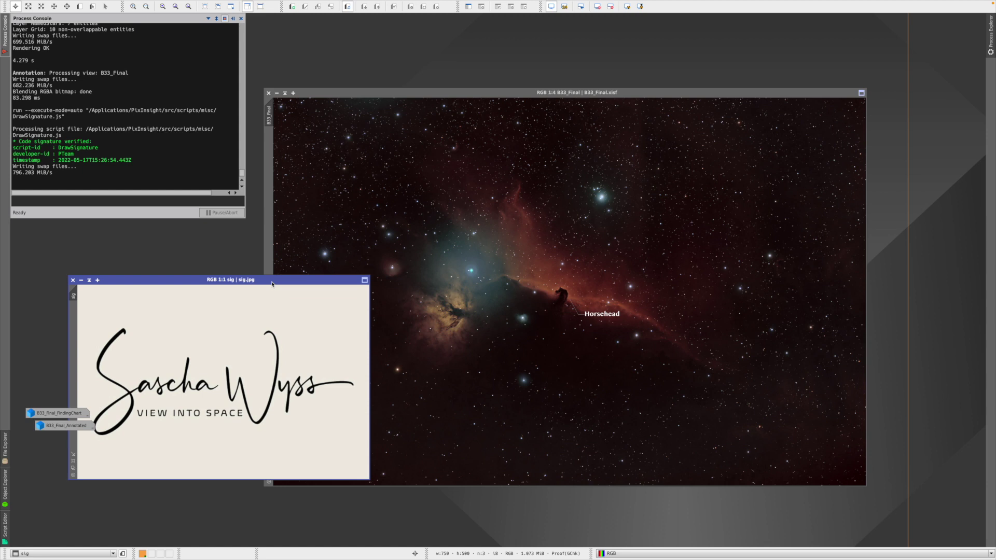
left_click_drag(272, 283, 304, 278)
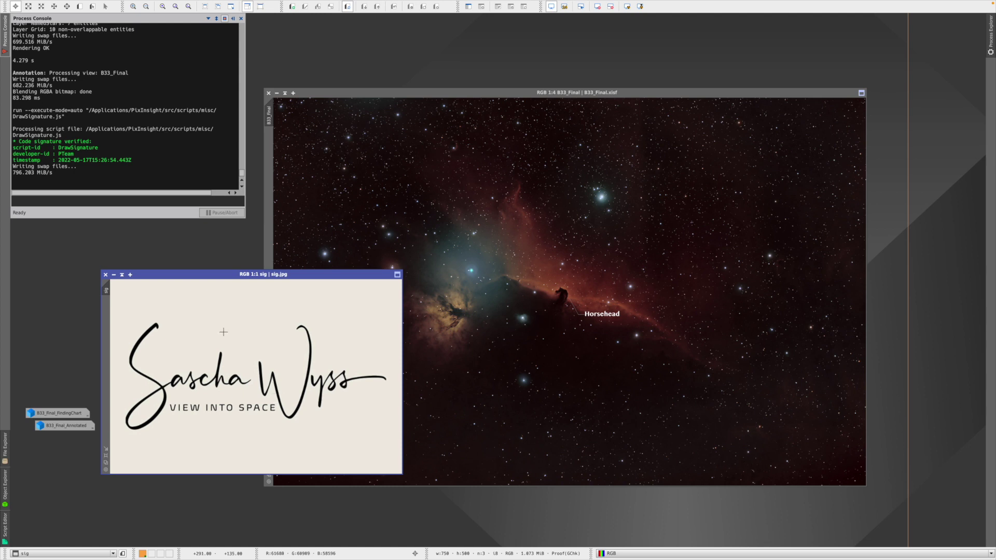
Step: Launch the ImageInsert script with Inset Image set to sig and Inset Location Bottom_Right
left_click(210, 4)
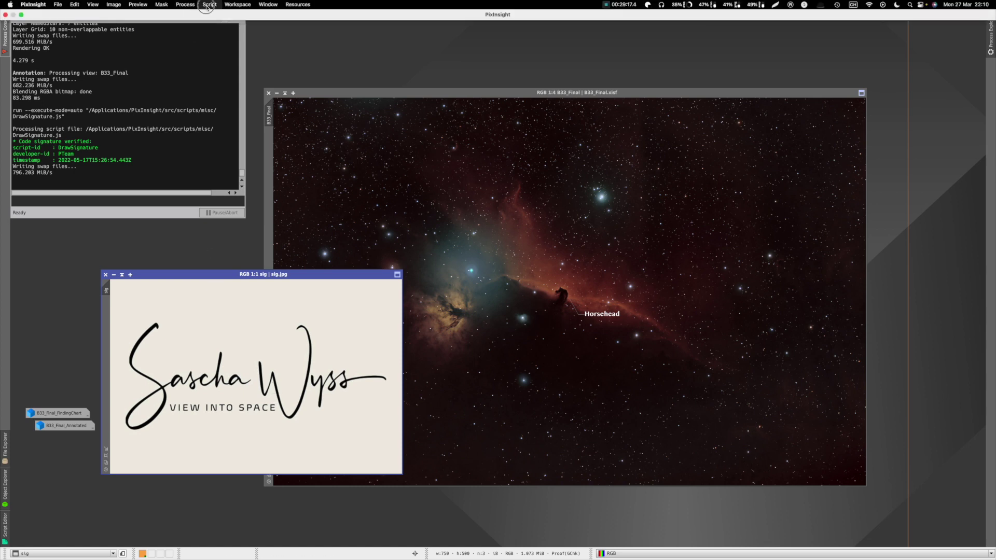
mouse_move(235, 128)
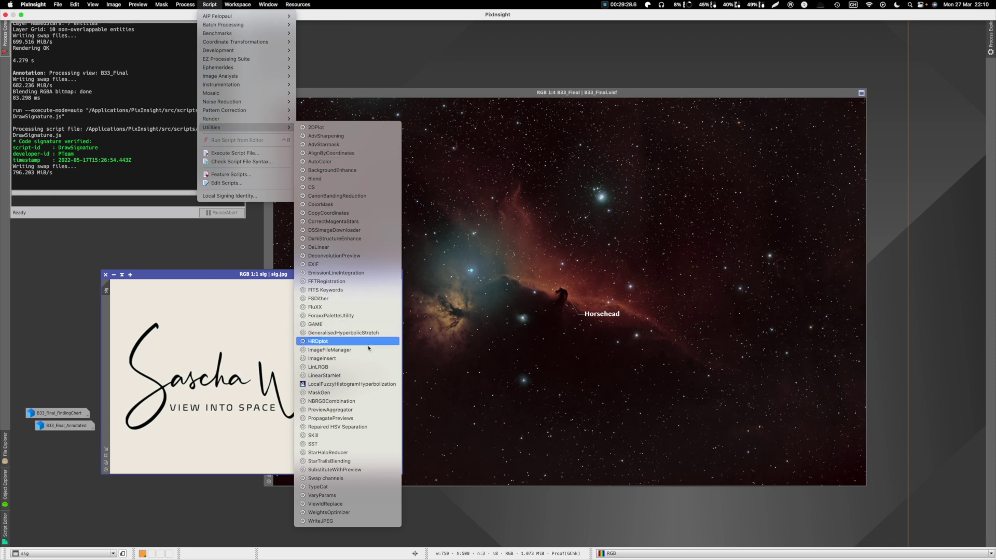
left_click(345, 360)
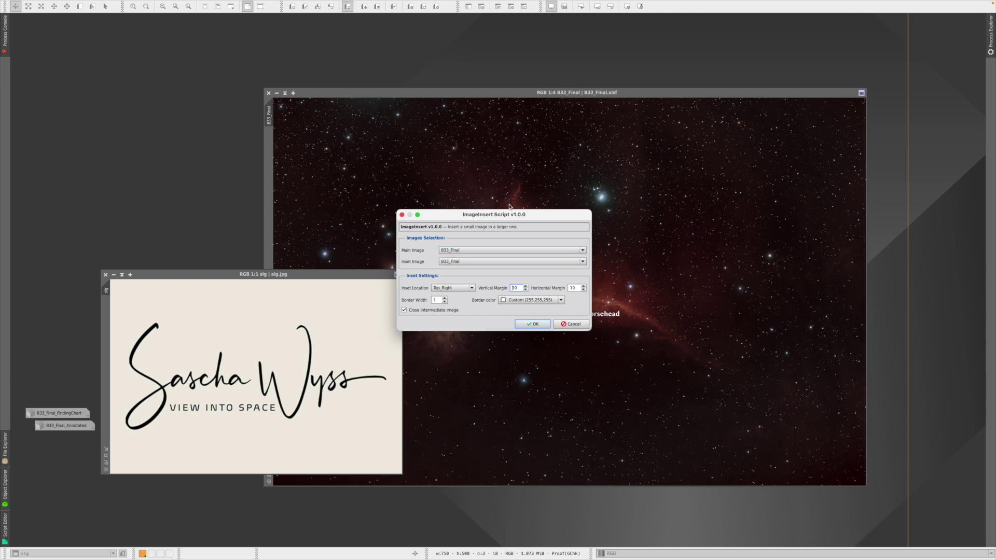
left_click(464, 264)
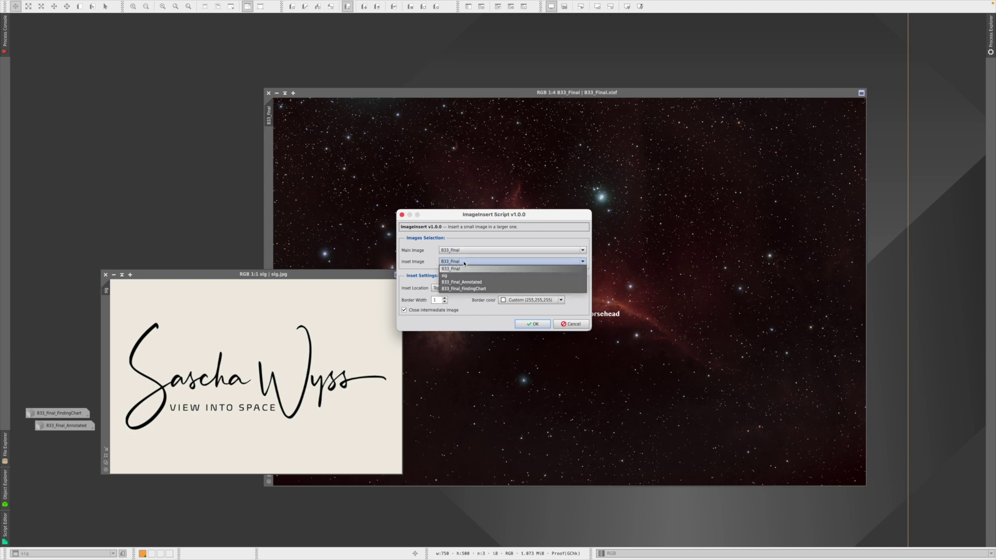
left_click(459, 277)
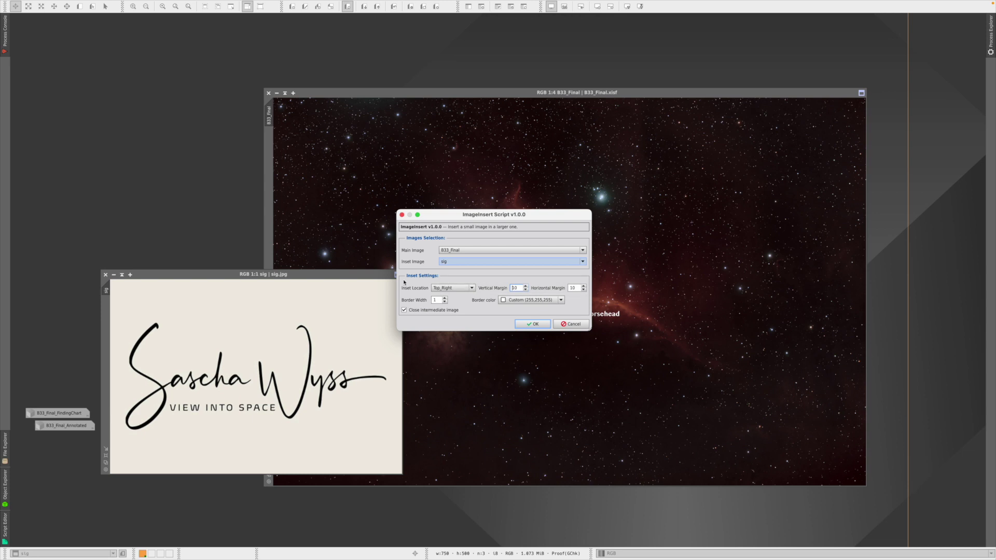
left_click(470, 289)
left_click(461, 315)
Step: Run ImageInsert to create the 6096 × 3993 ImageInset image with the sig.jpg signature bottom-right
left_click(532, 324)
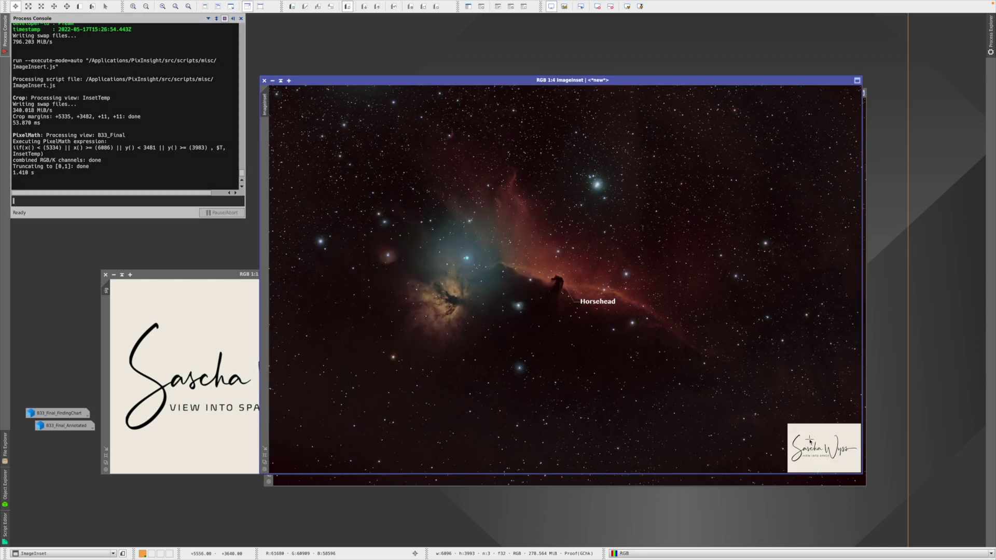